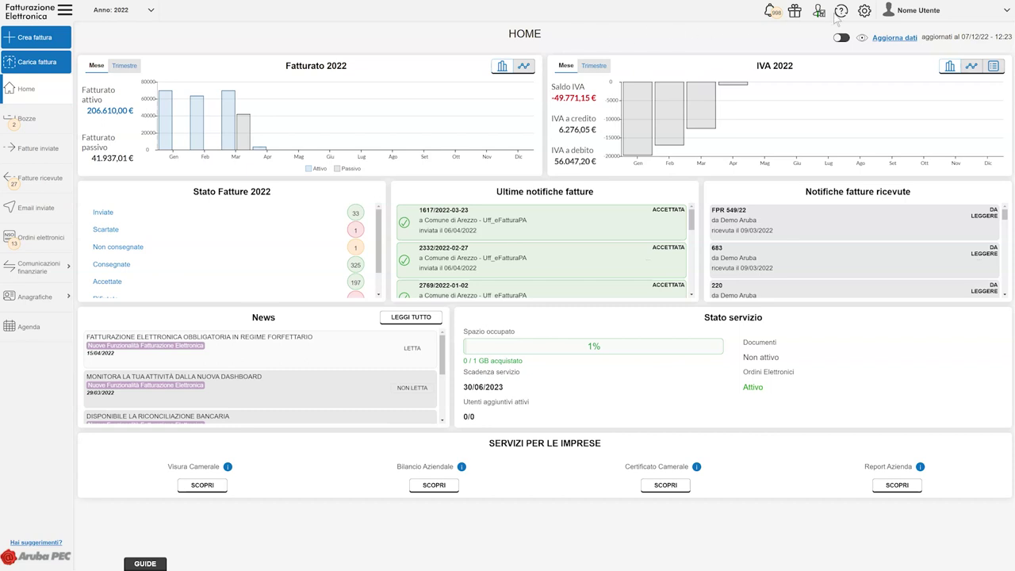
Open the Cassa previdenziale settings of the Profilo fiscale within the Profilo di fatturazione.
click(865, 13)
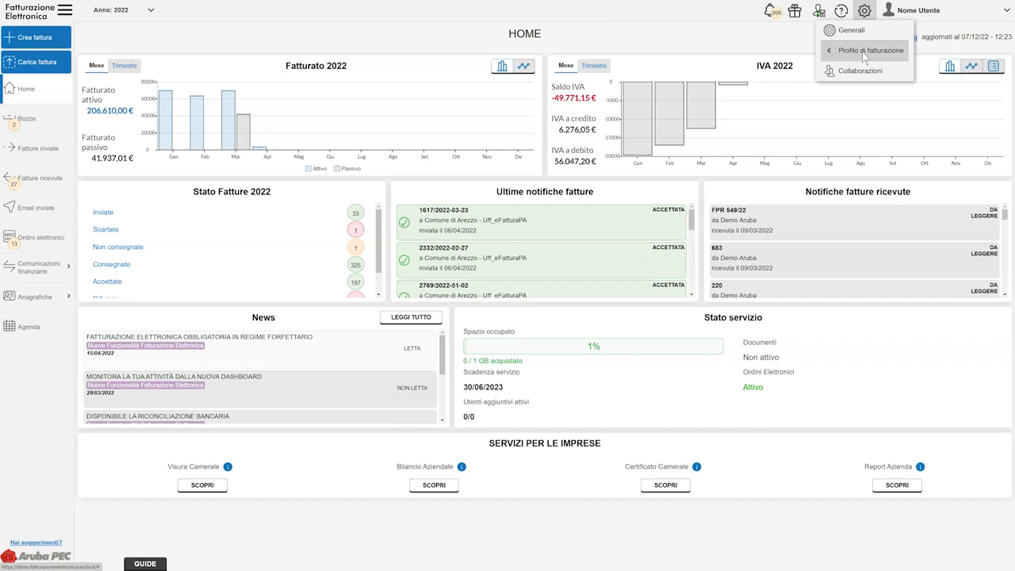
click(862, 53)
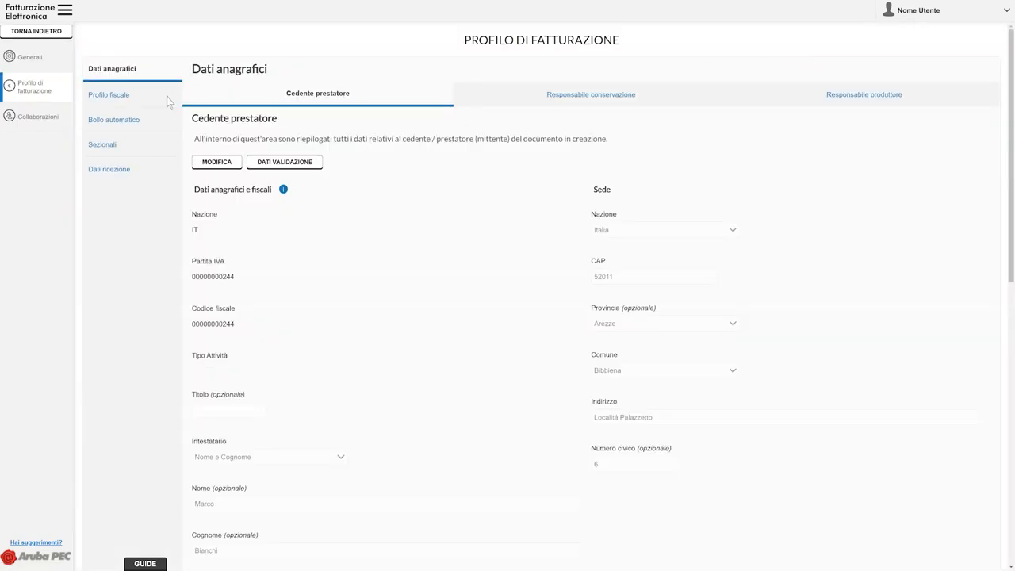
click(163, 96)
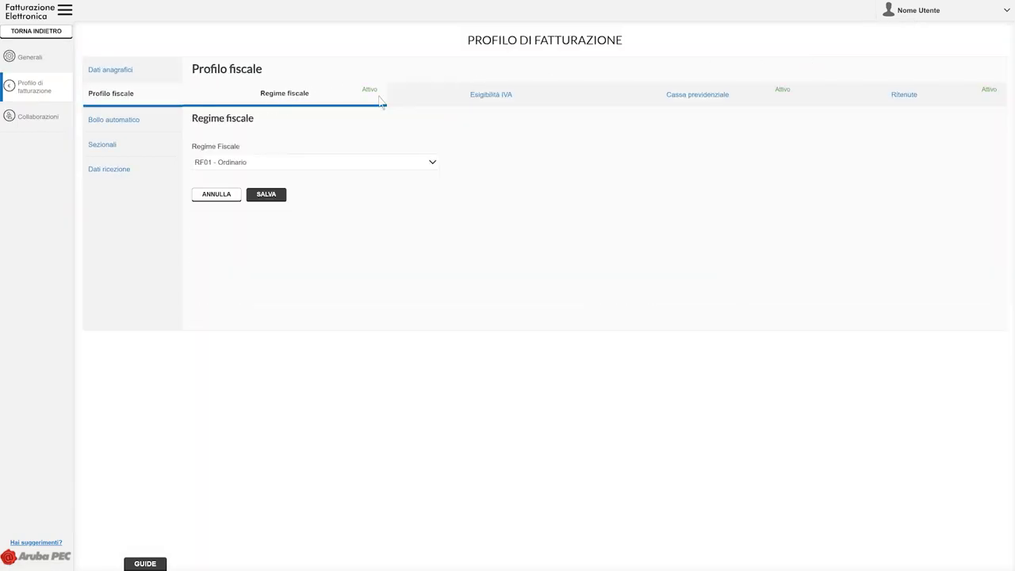
click(694, 98)
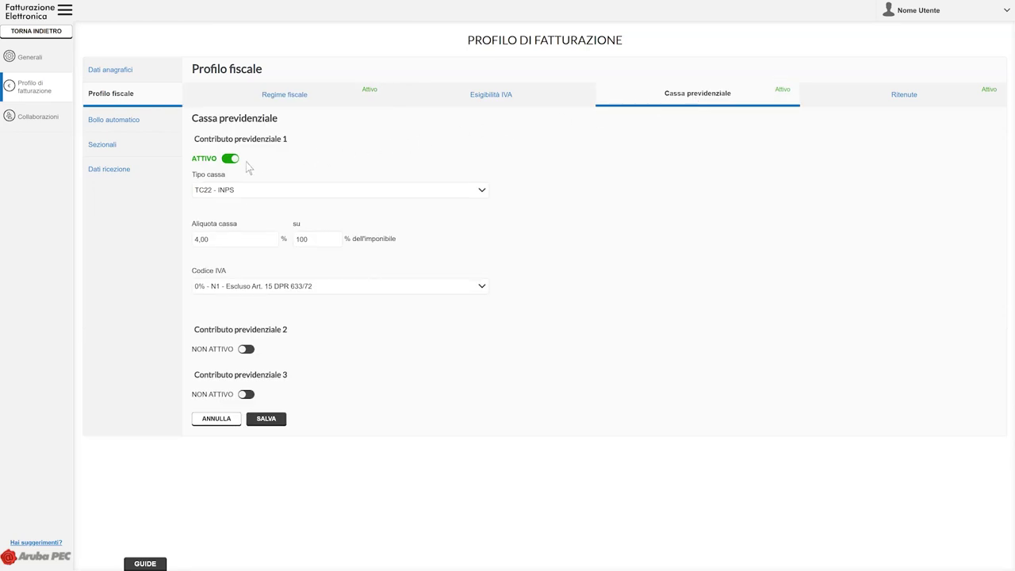
Set Contributo previdenziale 1 to TC02 - Cassa previdenza dottori commercialisti, with a 22% Aliquota cassa and Codice IVA 22%.
click(482, 192)
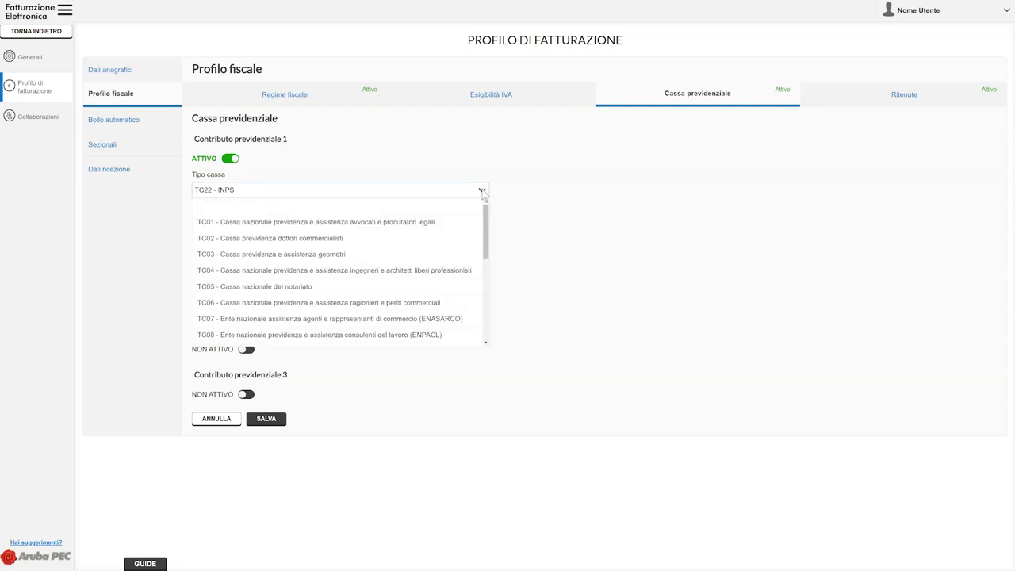
click(258, 240)
click(231, 246)
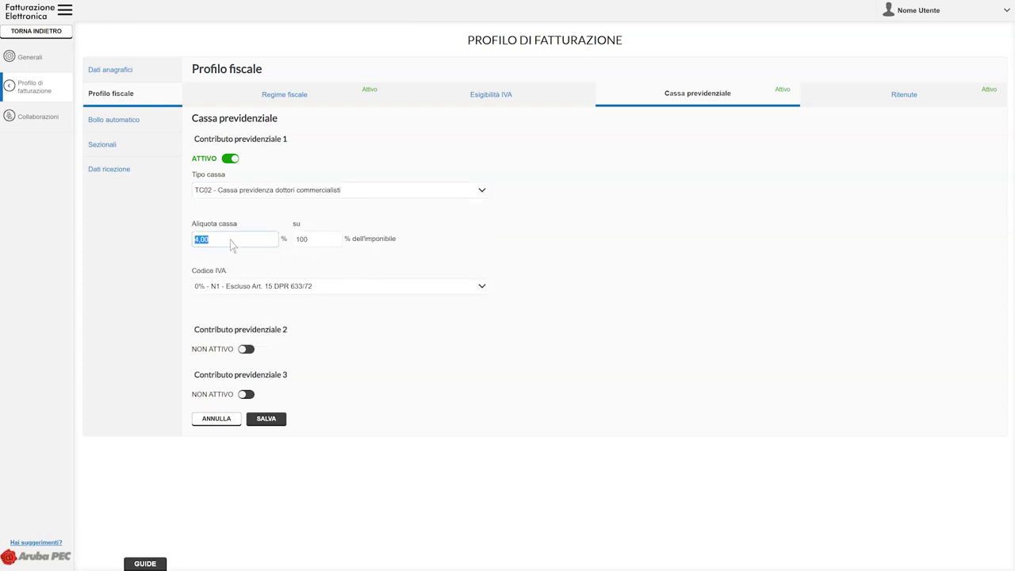
text(22)
click(234, 249)
click(483, 289)
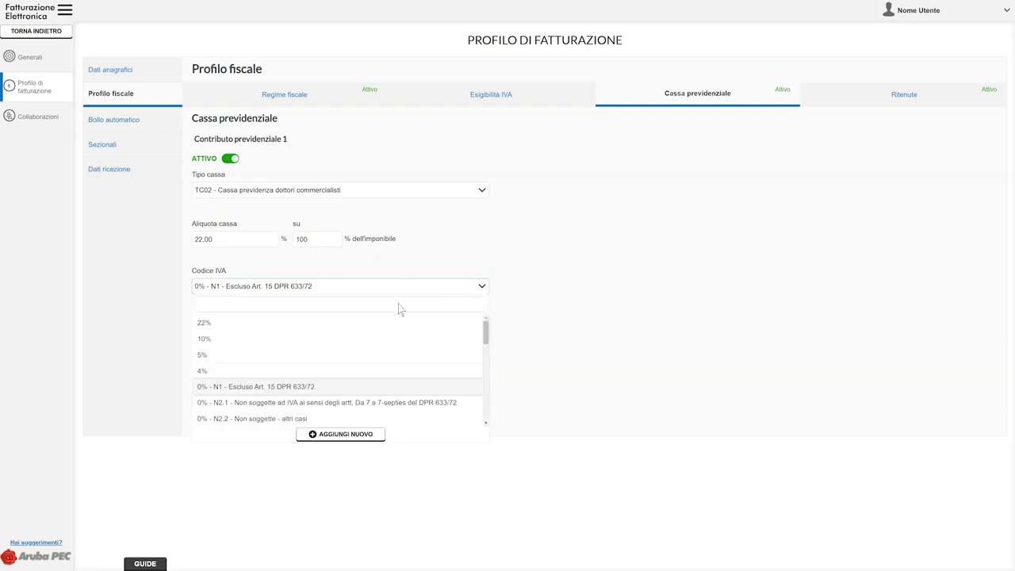
click(288, 326)
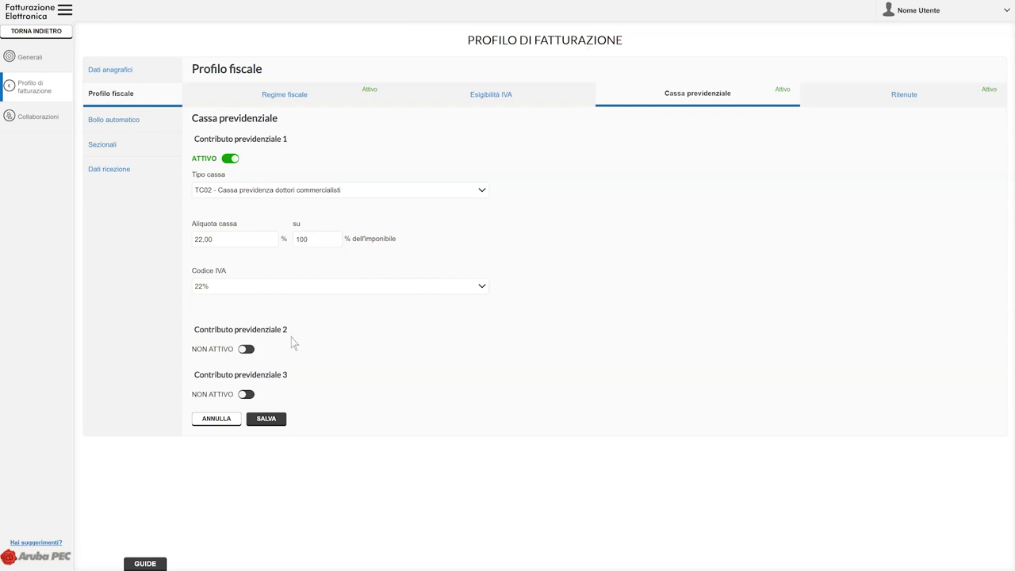
Activate Contributo previdenziale 2 as TC03 - Cassa previdenza e assistenza geometri, with a 10% Aliquota cassa and Codice IVA 10%.
click(244, 352)
click(482, 383)
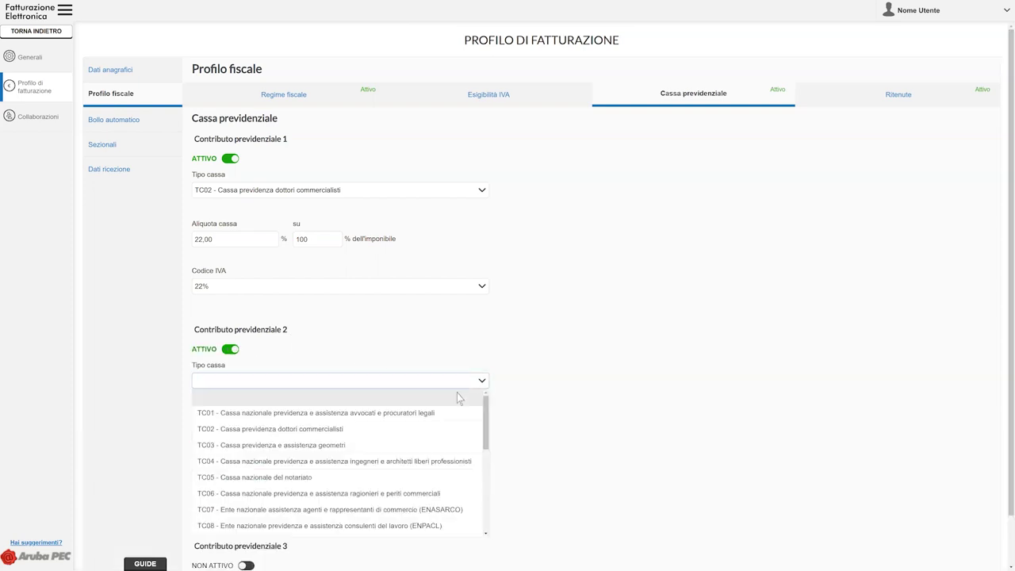
click(339, 447)
click(236, 432)
text(10,00)
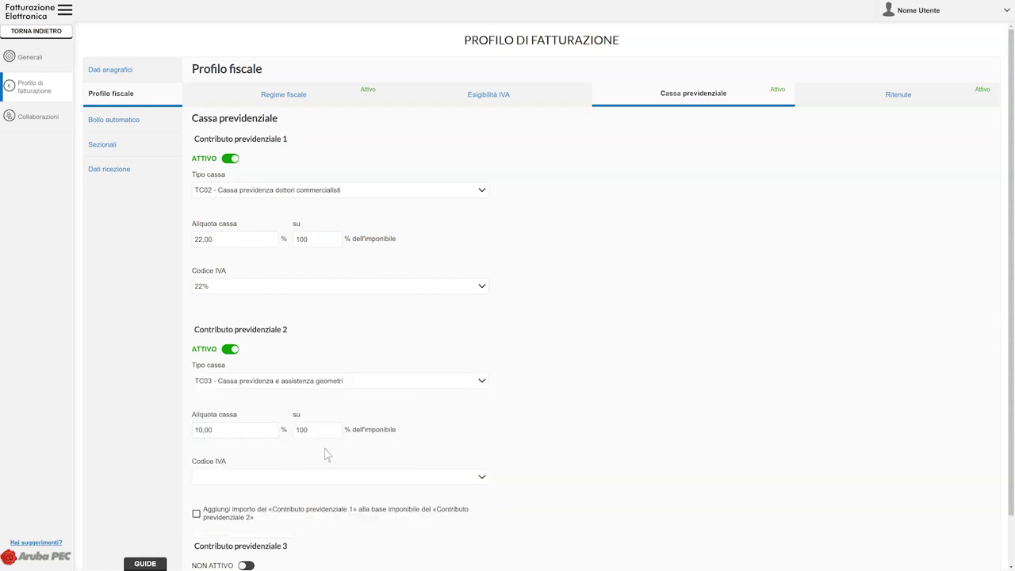
click(482, 479)
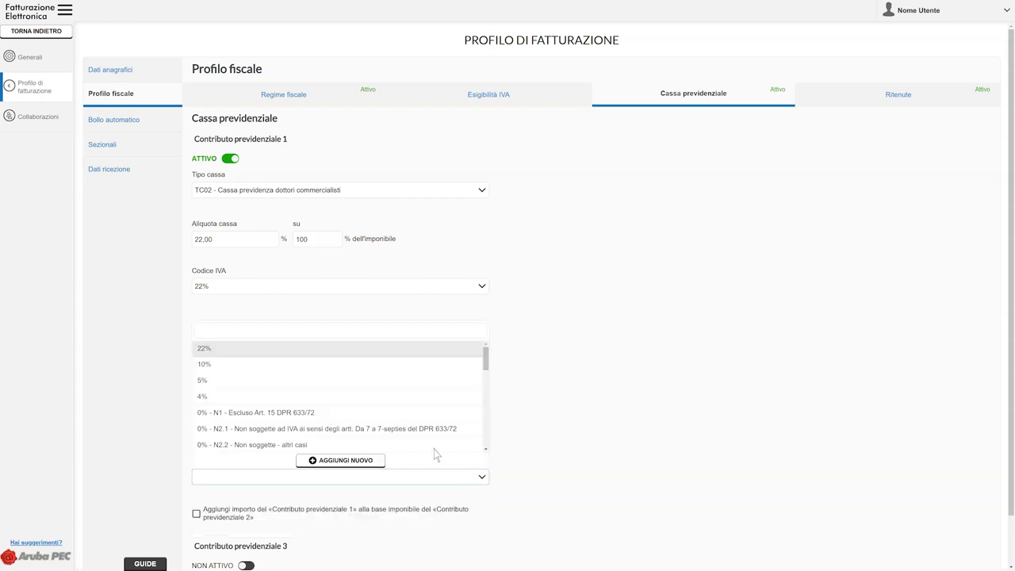
click(301, 366)
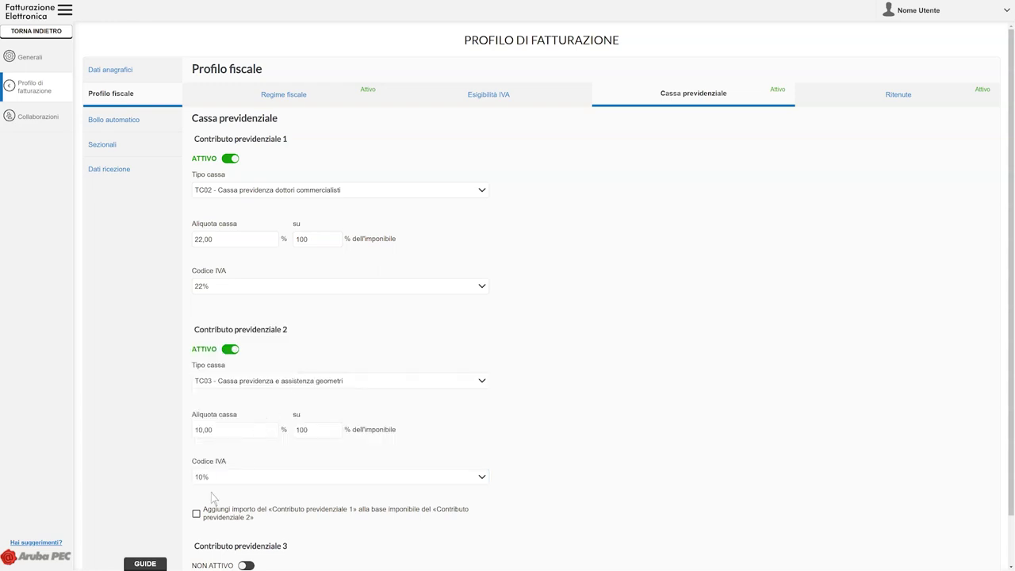
Include the Contributo previdenziale 1 amount in the taxable base of Contributo previdenziale 2 and save the settings.
click(196, 514)
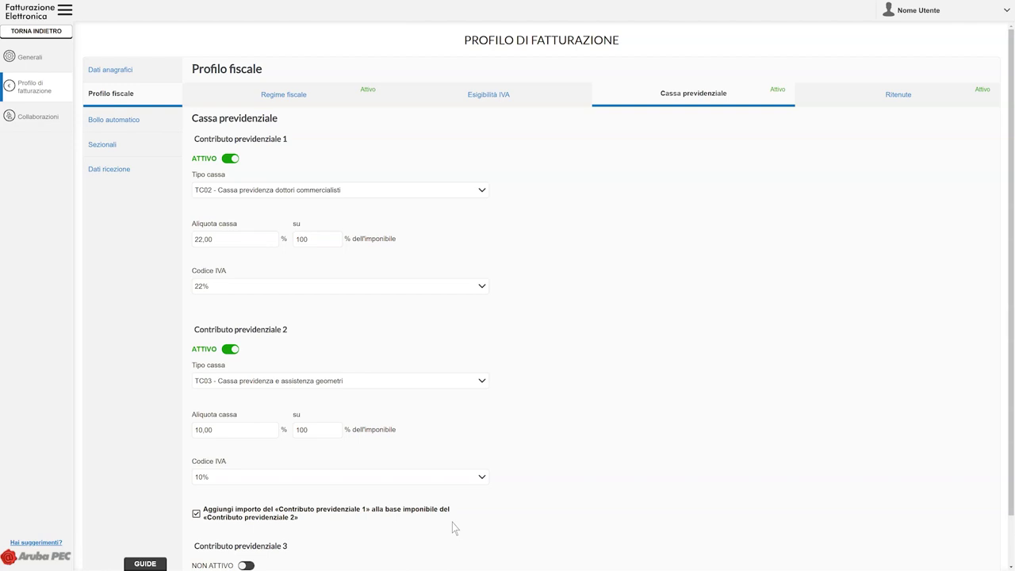
scroll(452, 522, down, 1)
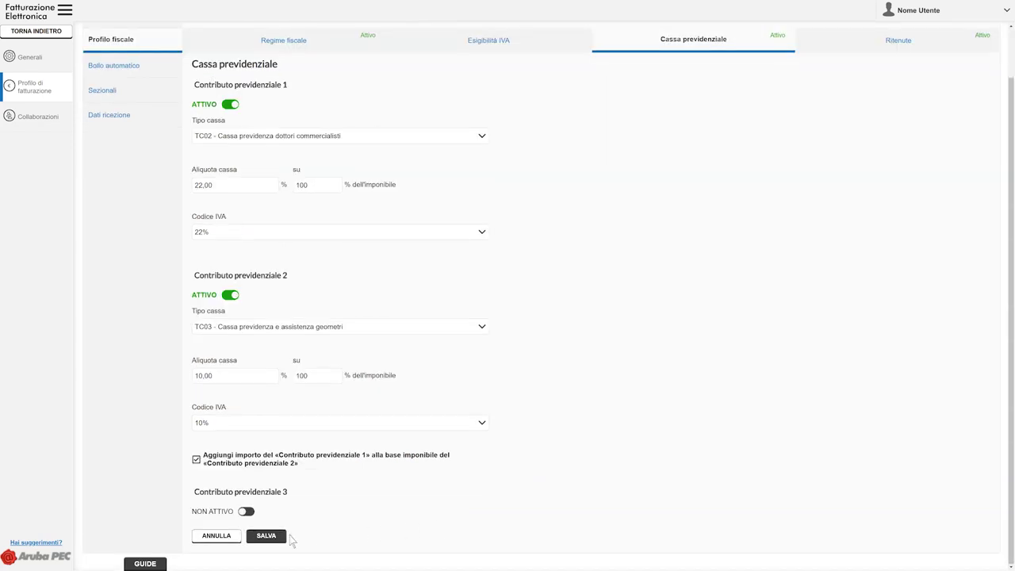
click(267, 537)
Create a new invoice and review its Contributo previdenziale 1 details without changing them.
click(37, 34)
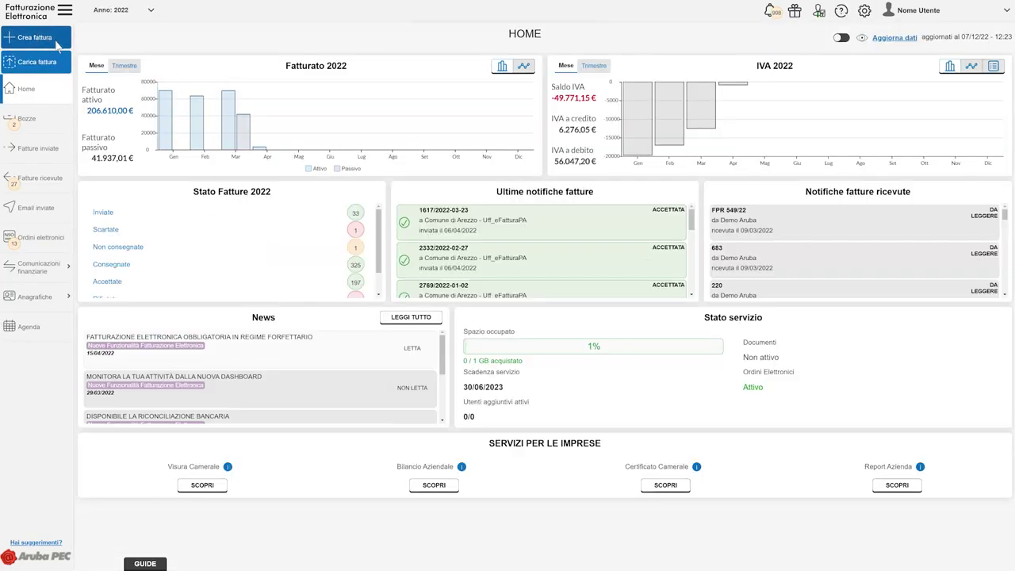
click(56, 45)
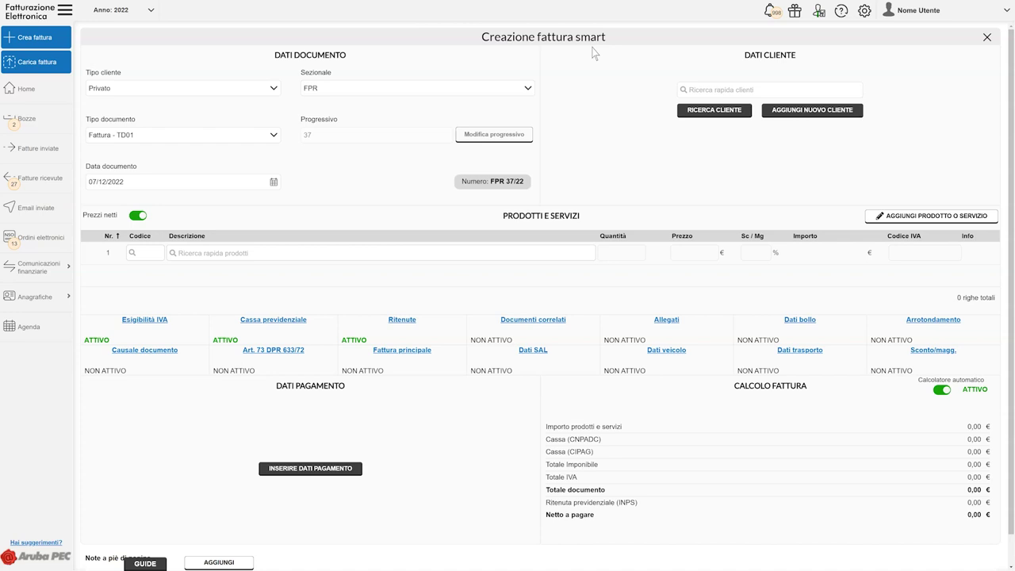
click(274, 320)
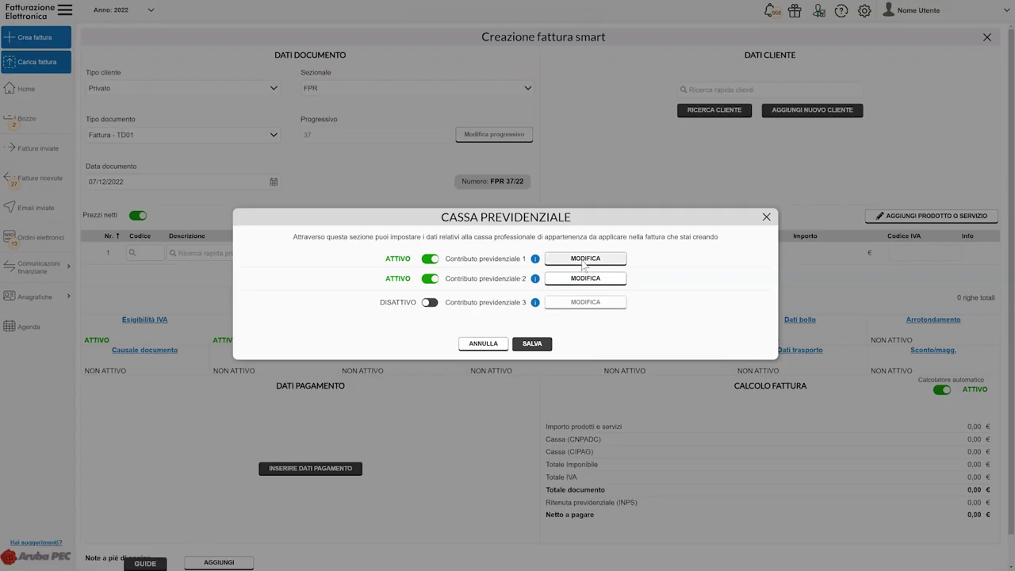
click(585, 260)
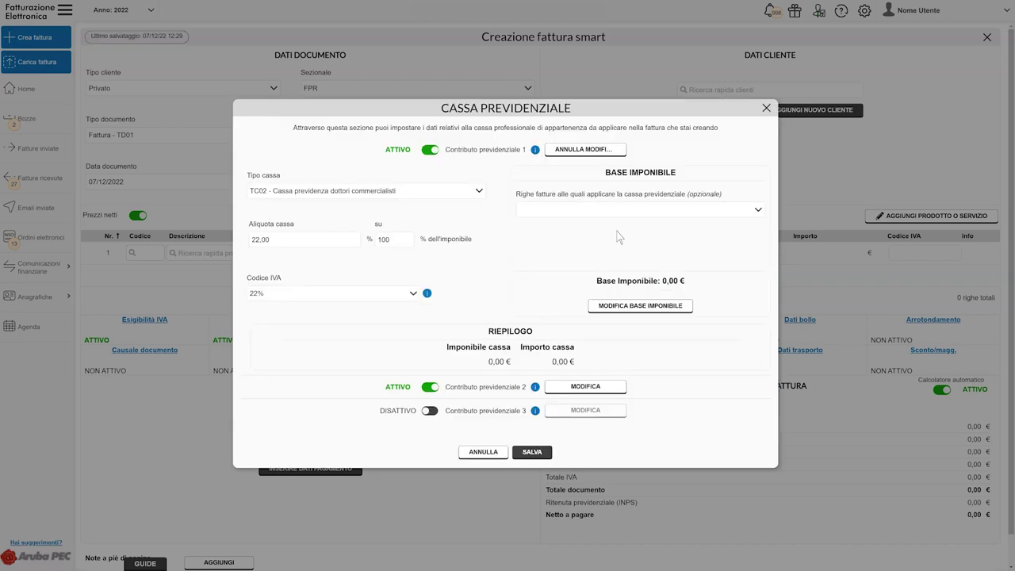
click(767, 108)
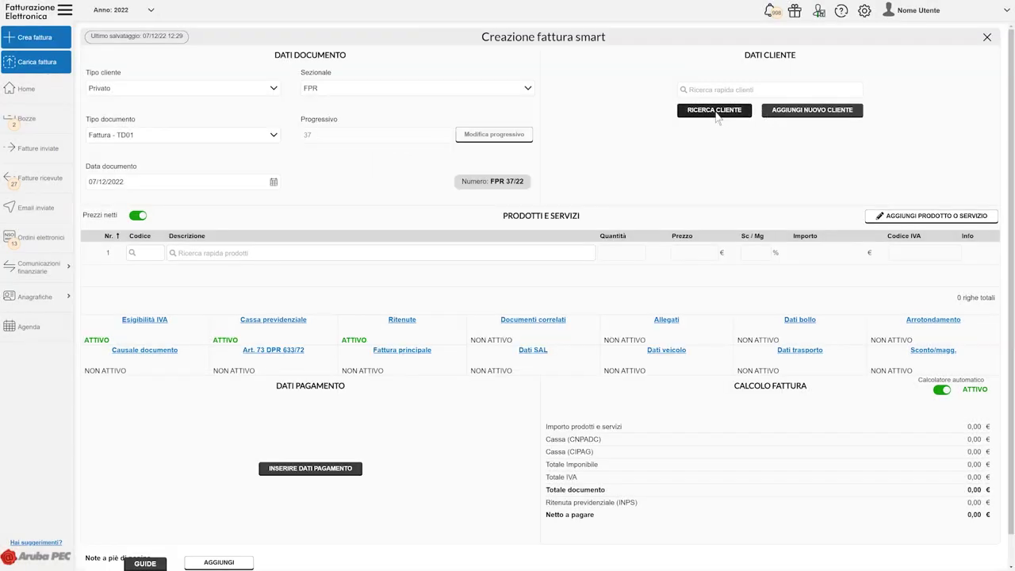
Select ARUBA PEC as the invoice's customer and add PRODOTTO 1, PRODOTTO 2 and PRODOTTO 3 as its lines.
click(719, 109)
click(745, 235)
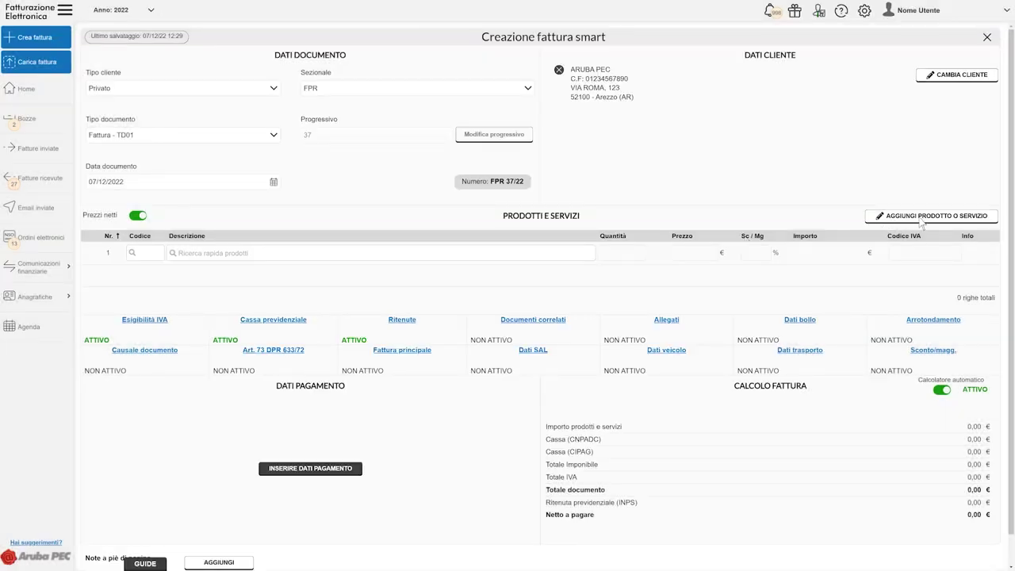
click(925, 223)
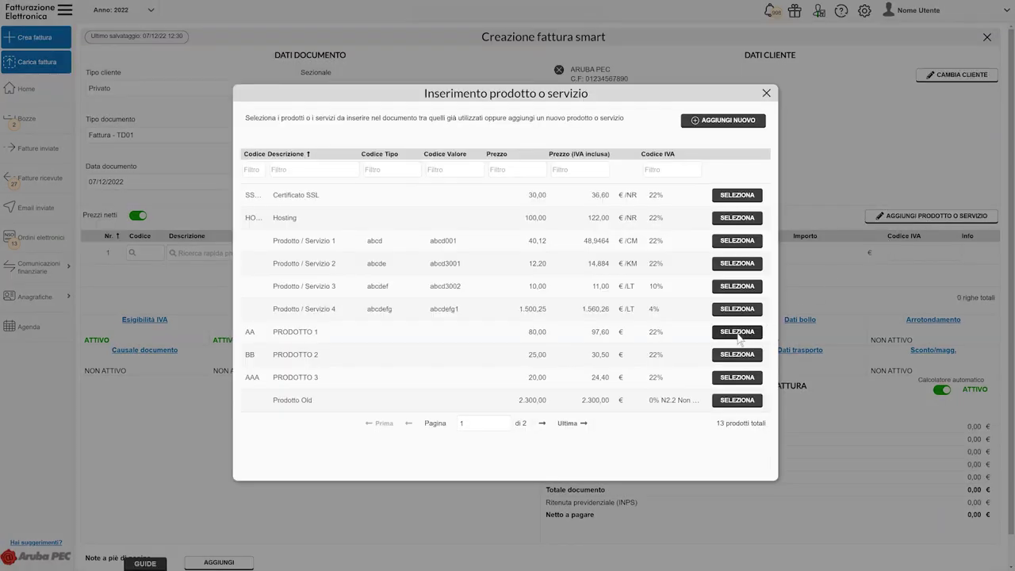
click(738, 334)
click(731, 360)
click(729, 379)
click(505, 456)
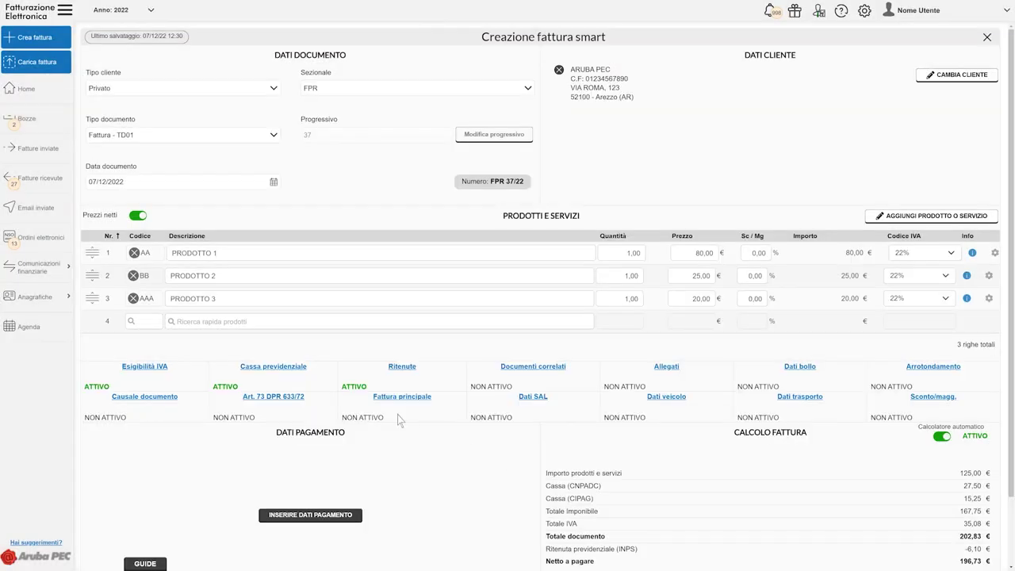
Restrict the invoice's Contributo previdenziale 1 to the PRODOTTO 3 line by excluding PRODOTTO 1 and PRODOTTO 2.
click(277, 369)
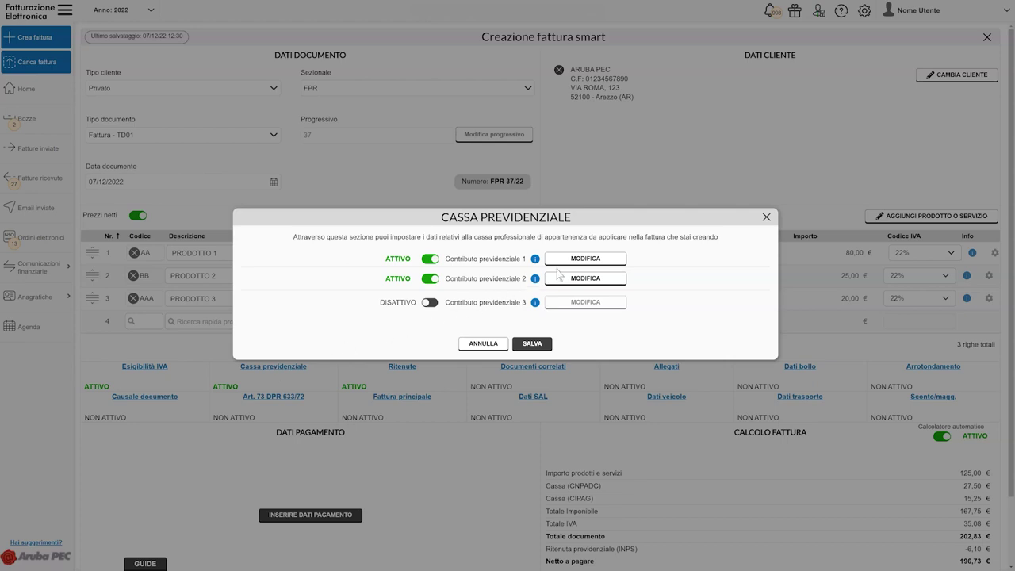
click(585, 259)
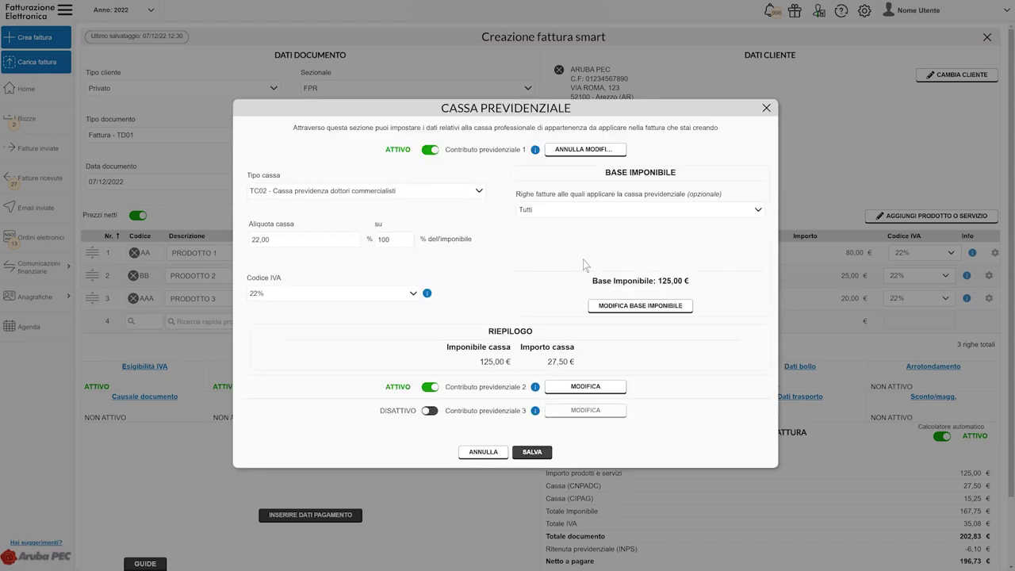
click(758, 211)
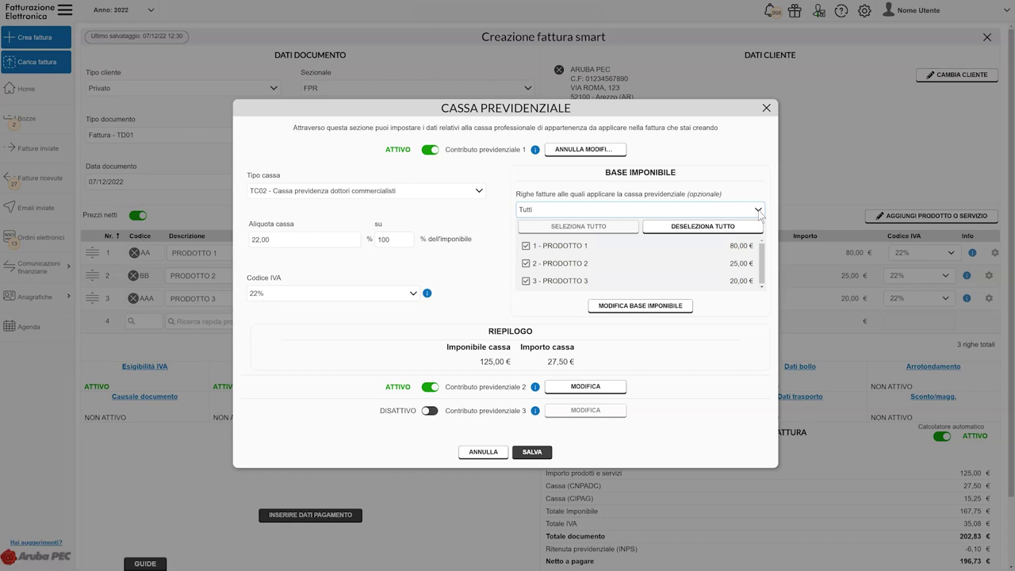
click(527, 248)
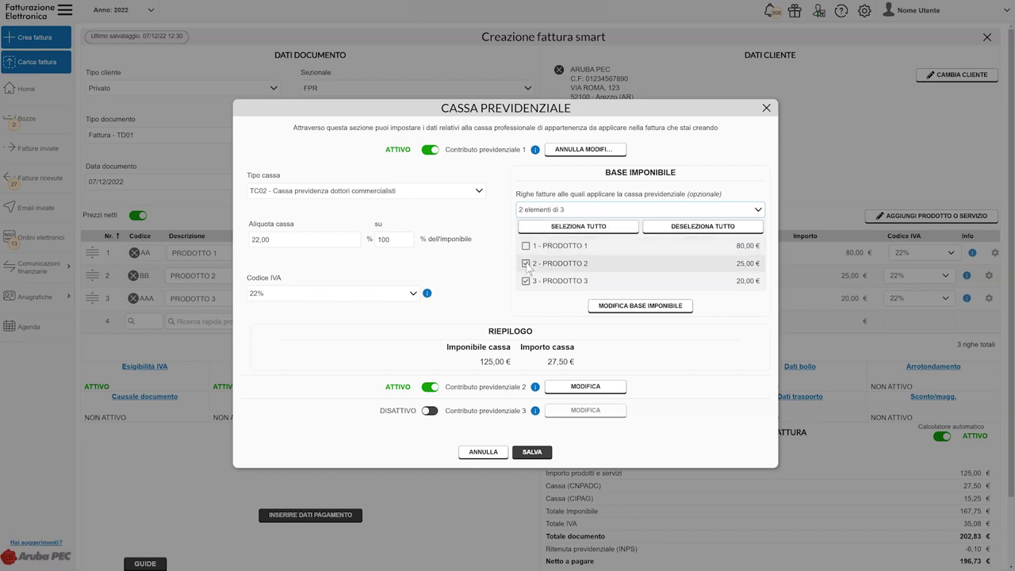
click(526, 264)
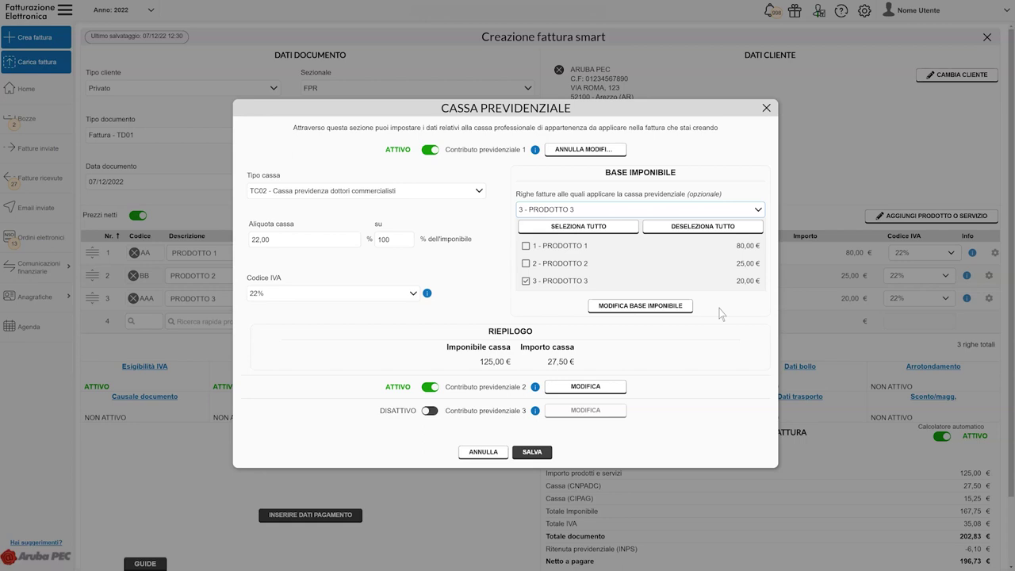
Switch the Contributo previdenziale 1 taxable base to manual customisation and save the invoice's Cassa previdenziale settings.
click(640, 306)
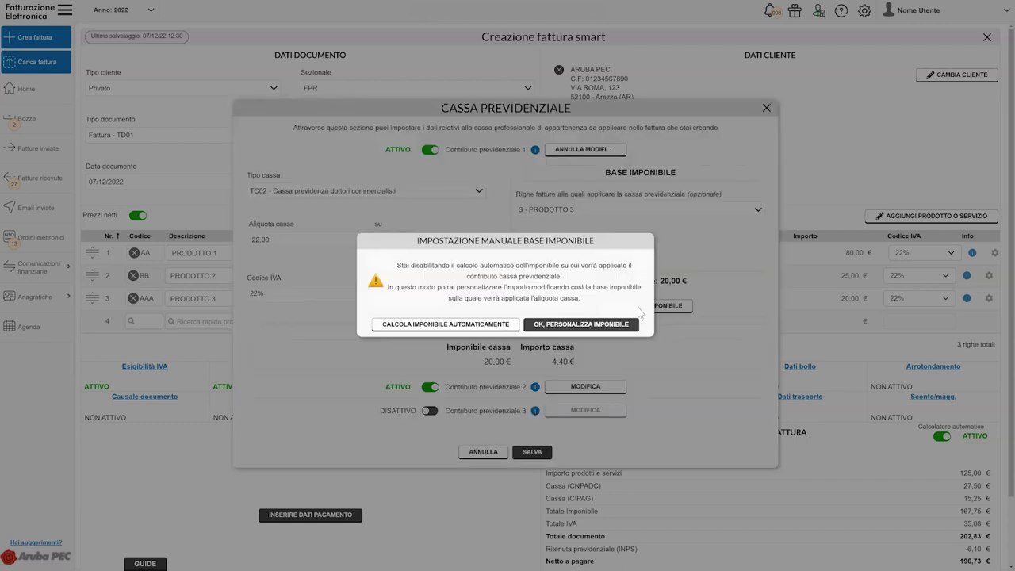
click(582, 325)
click(532, 452)
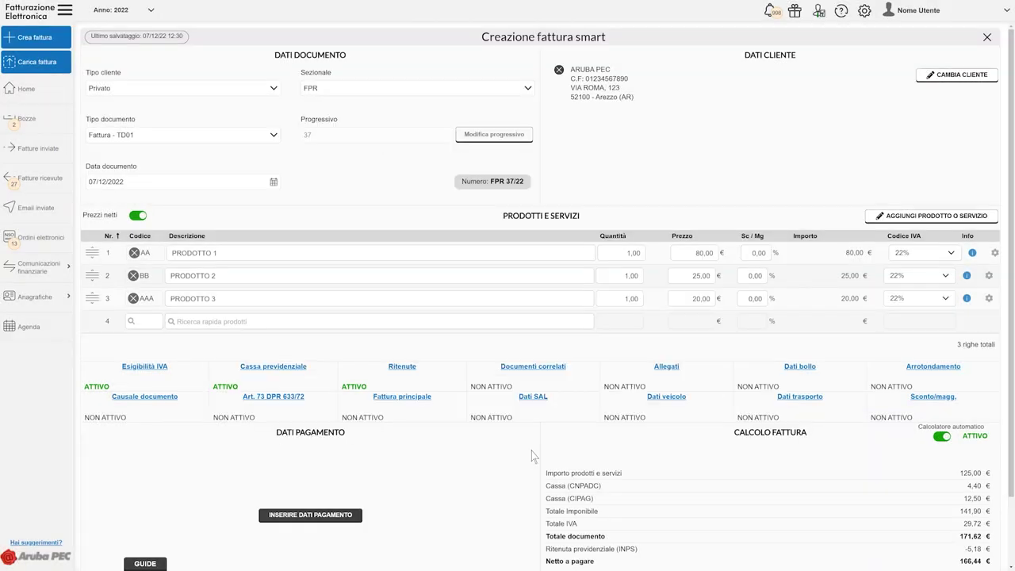